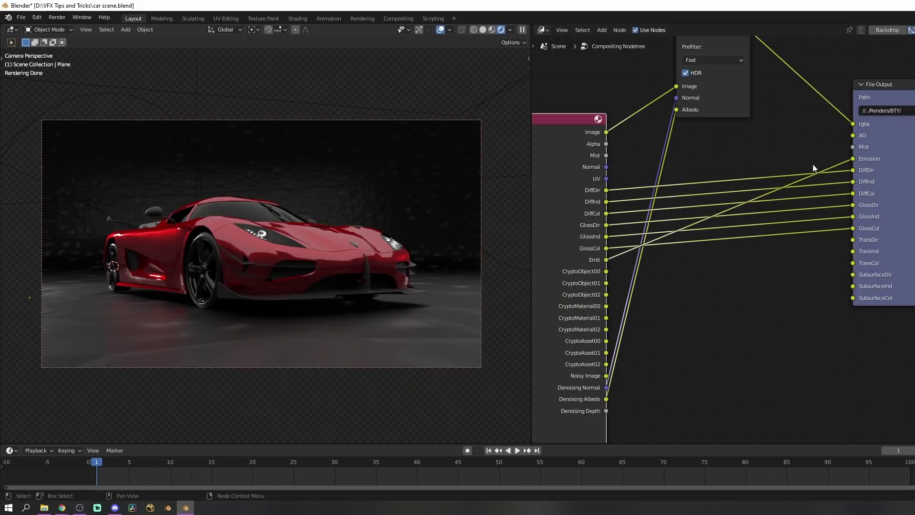
Step: Render the red car frame at 250 samples, with its passes feeding the File Output node
key("F12")
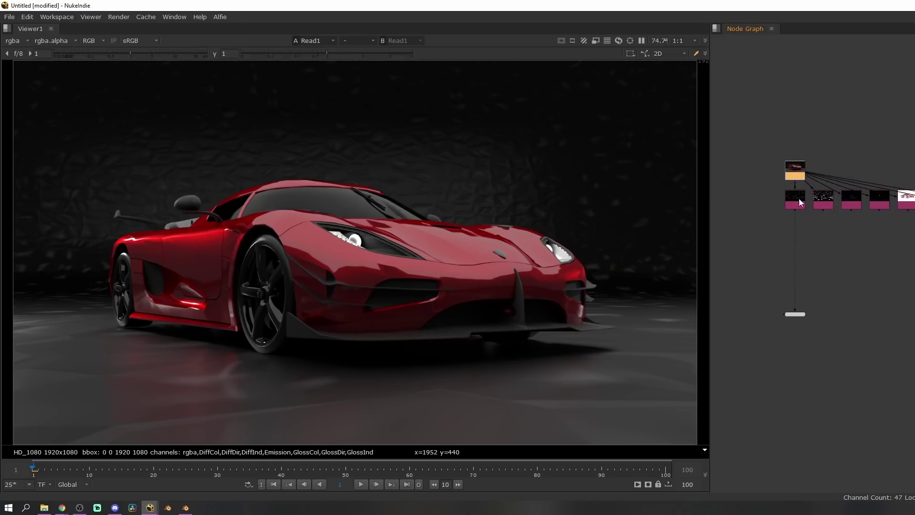
Step: View the DiffCol, DiffDir, DiffInd, Emission and GlossCol passes in turn
scroll(799, 203, "up", 3)
key("1")
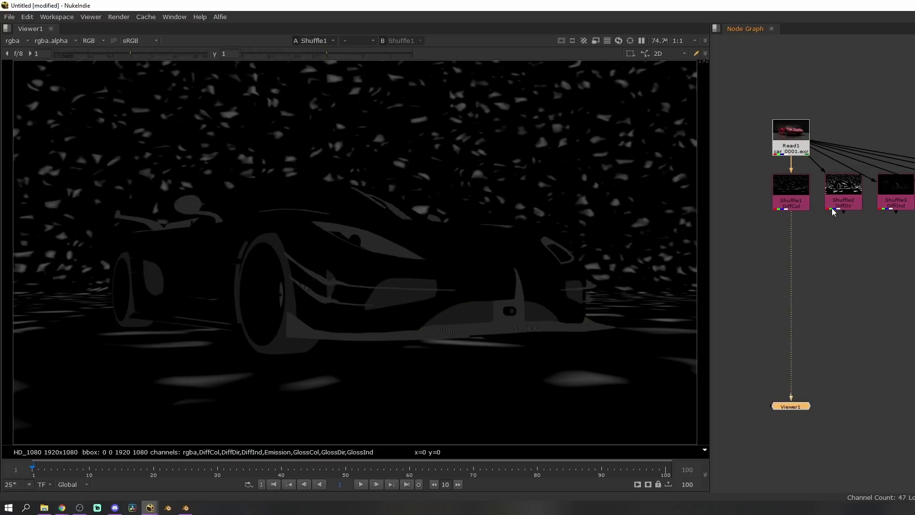
key("1")
left_click(824, 203)
key("1")
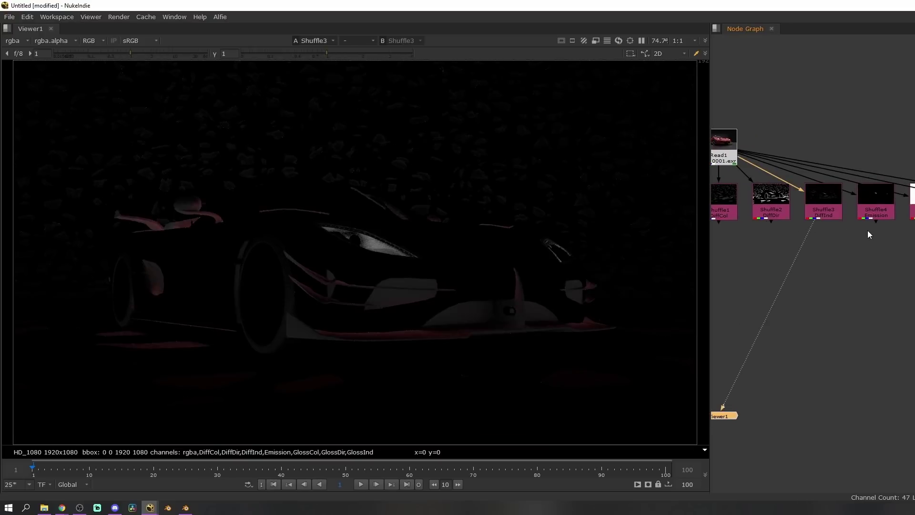
left_click(833, 219)
key("1")
left_click(878, 218)
key("1")
Step: View the GlossDir and GlossInd passes in turn
middle_click_drag(878, 217, 805, 232)
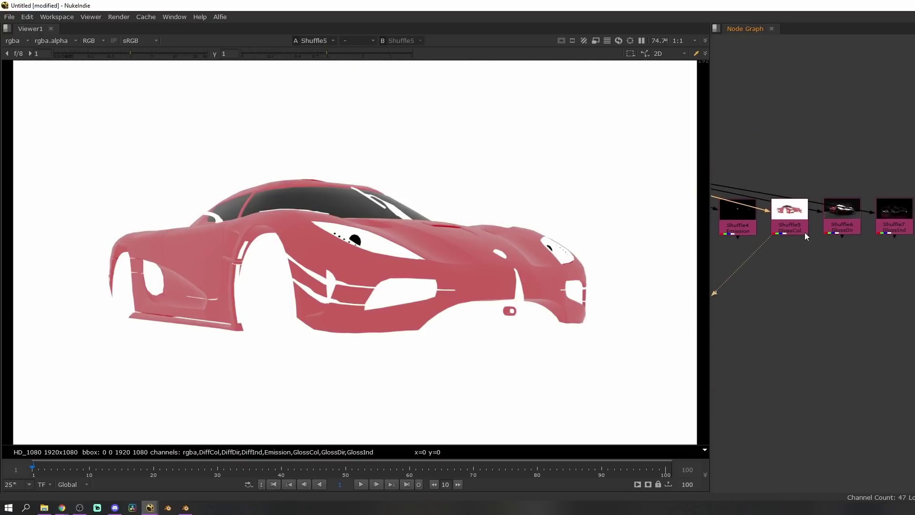
left_click(839, 228)
key("1")
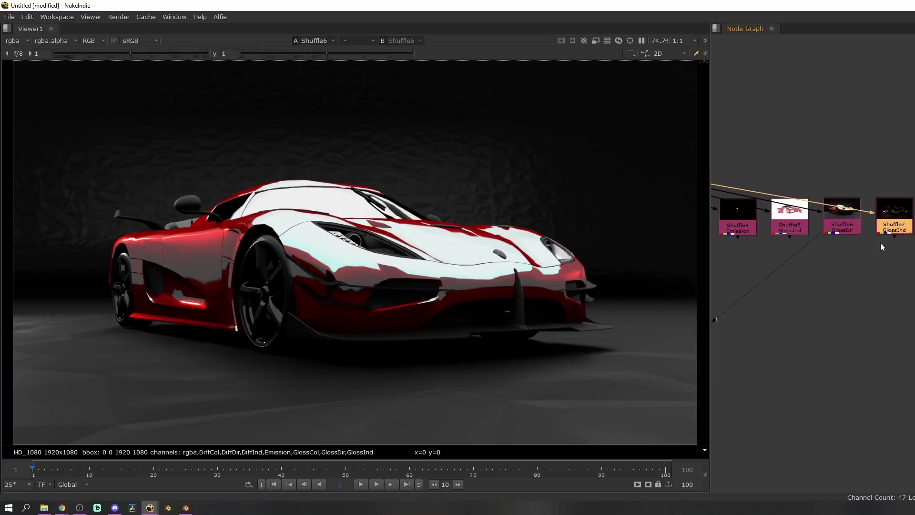
key("1")
left_click(862, 250)
Step: View the Merge2 recombined car composite and frame the whole node tree
left_click(850, 244)
key("2")
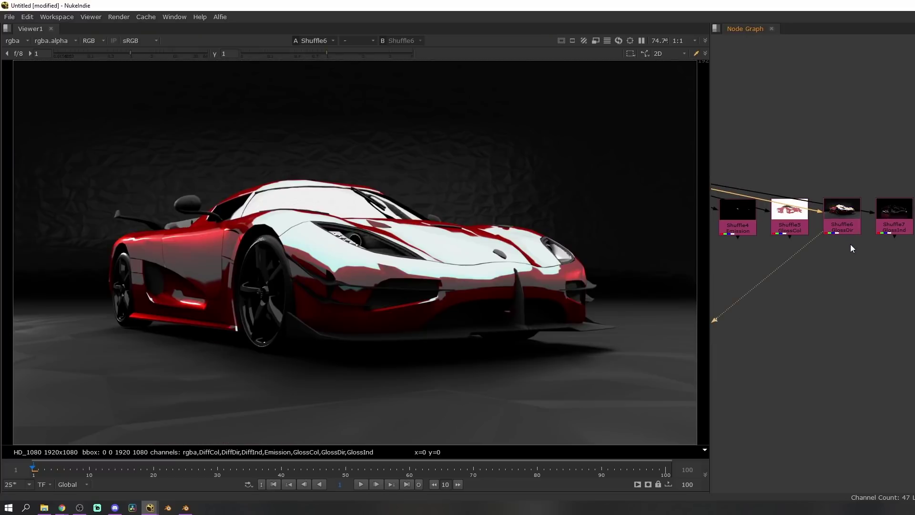
scroll(851, 244, "down", 2)
middle_click_drag(840, 265, 908, 323)
scroll(782, 329, "down", 2)
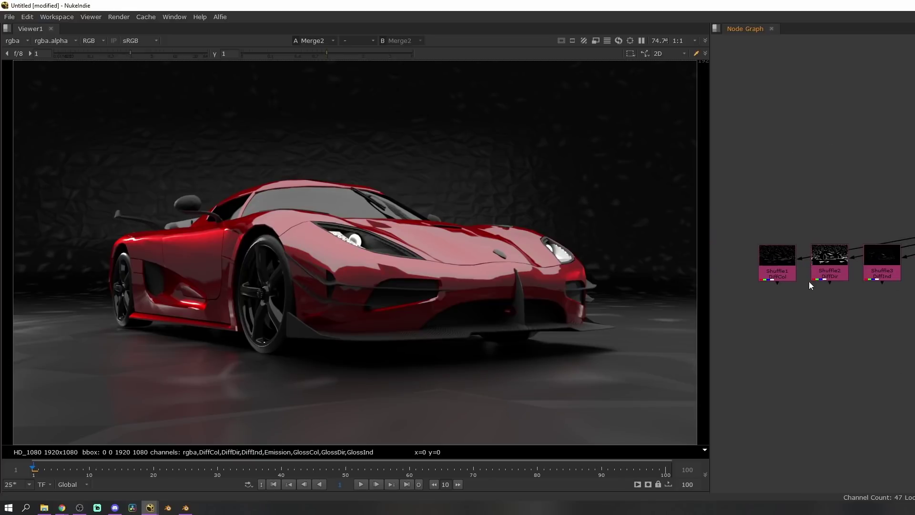
Step: Add an Exponential_Glow node after the Emission Shuffle so the headlights glow
middle_click_drag(853, 282, 746, 281)
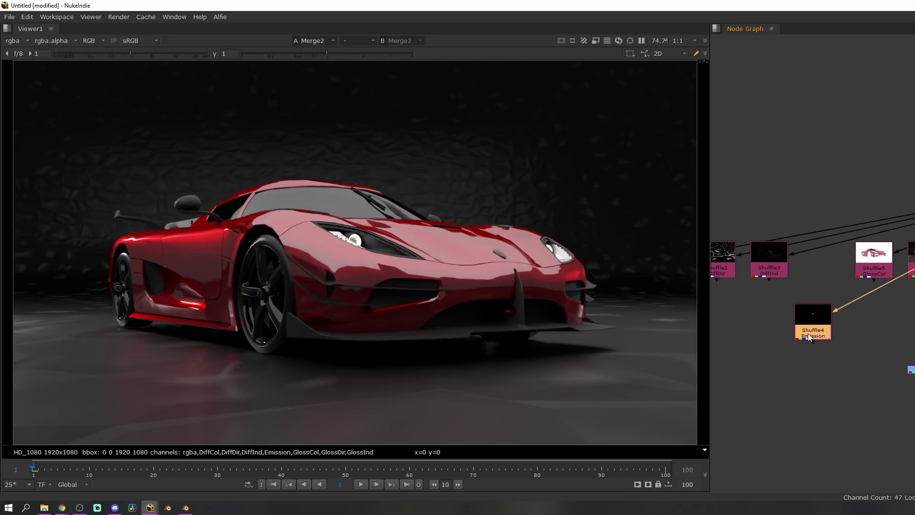
key("1")
middle_click_drag(808, 335, 789, 283)
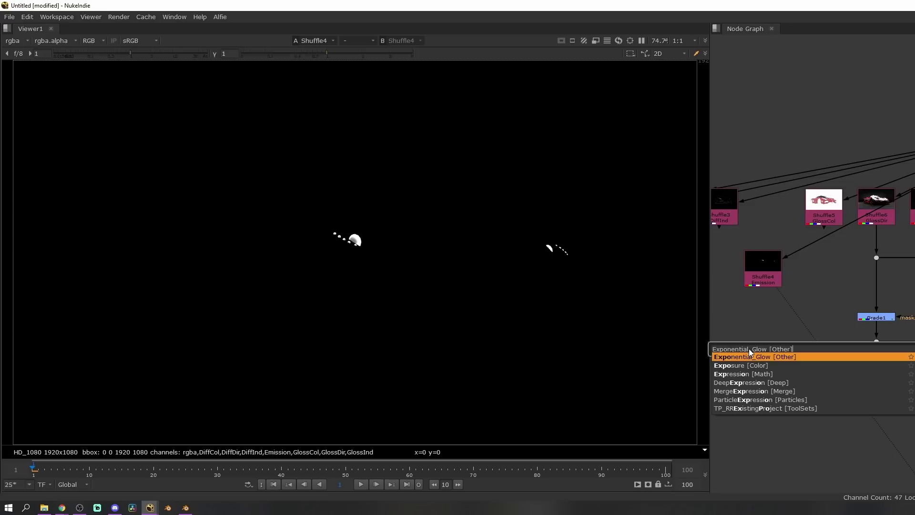
key("Return")
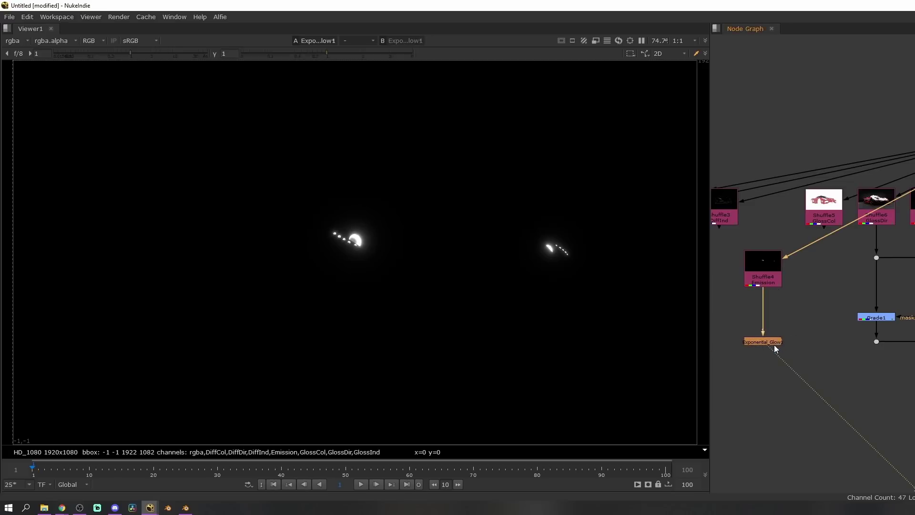
scroll(411, 247, "up", 4)
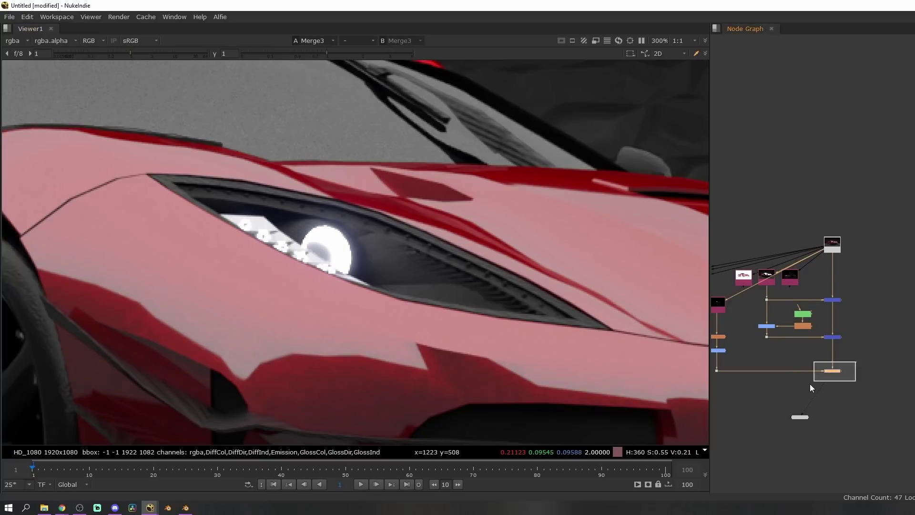
Step: Deselect Merge3 and nudge Grade3's blue gamma up to tint the headlight streak
left_click_drag(810, 384, 812, 383)
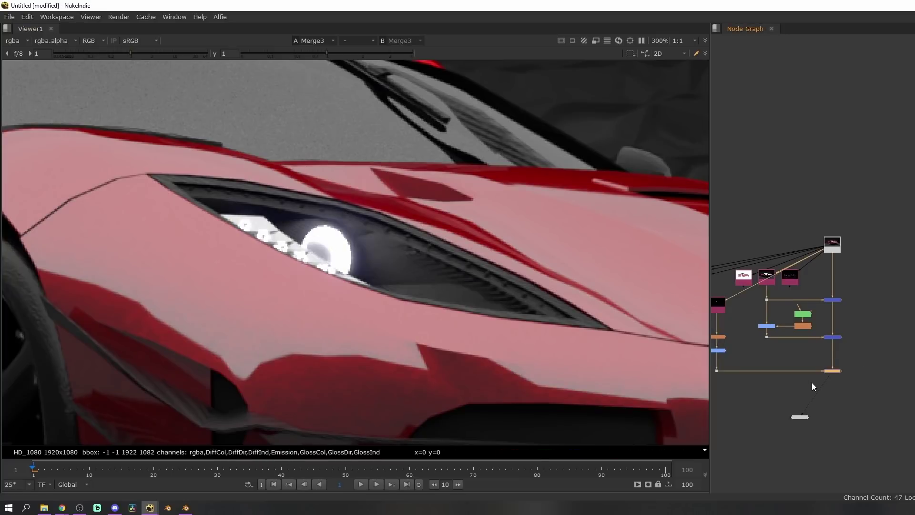
left_click(811, 384)
scroll(479, 297, "down", 5)
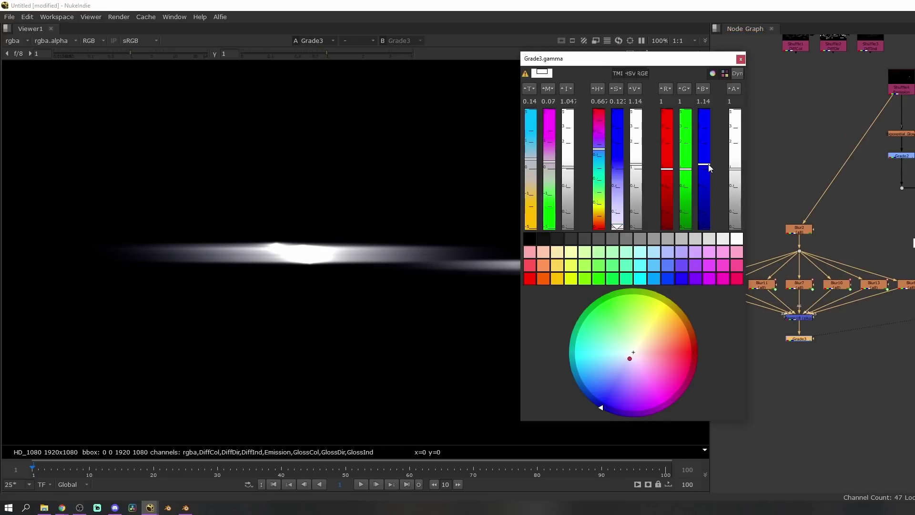
left_click_drag(709, 164, 706, 164)
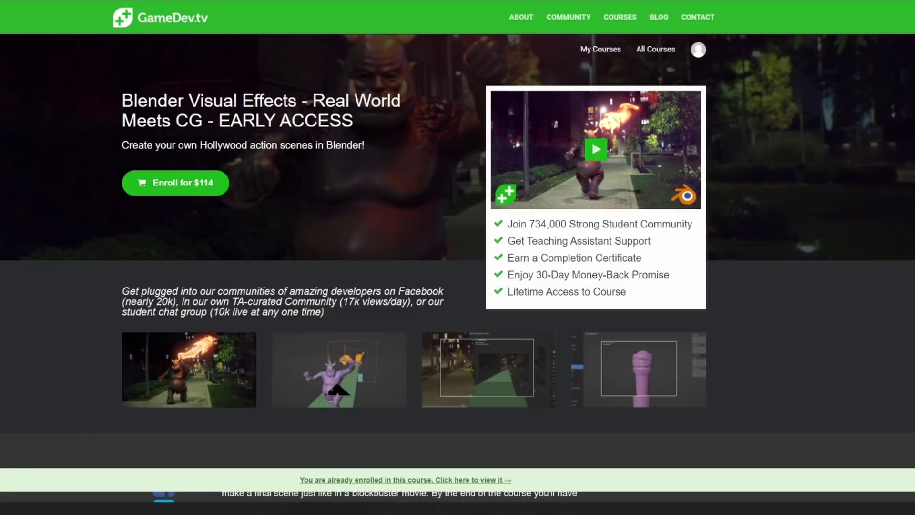
Step: Scroll down the GameDev.tv VFX course description to the orc scene preview
scroll(458, 267, "down", 4)
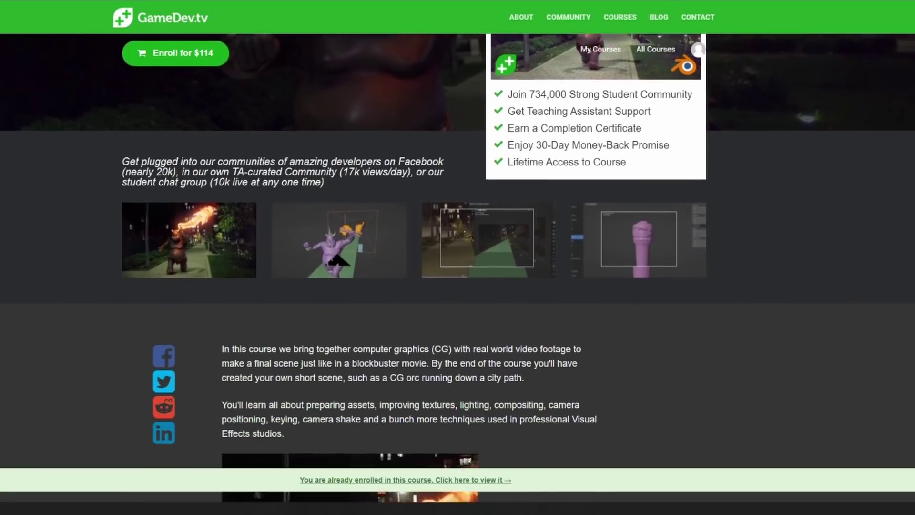
scroll(458, 267, "down", 5)
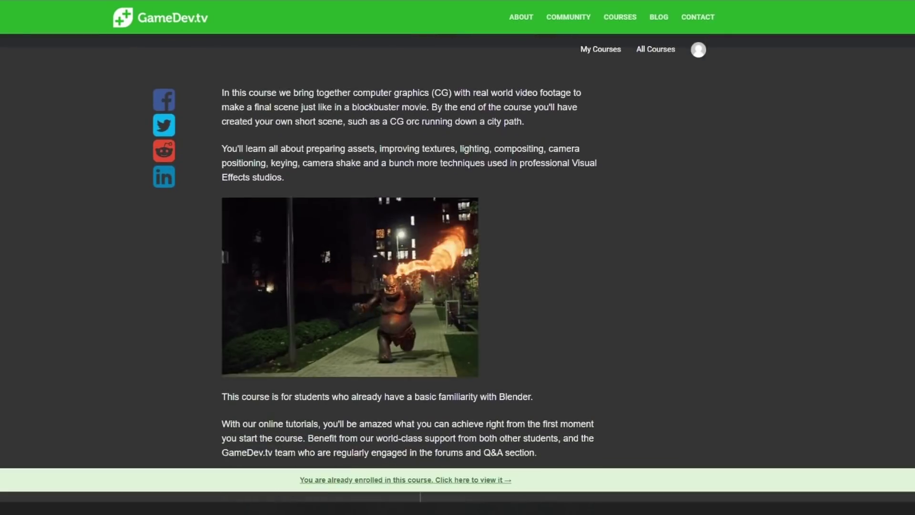
scroll(458, 267, "down", 4)
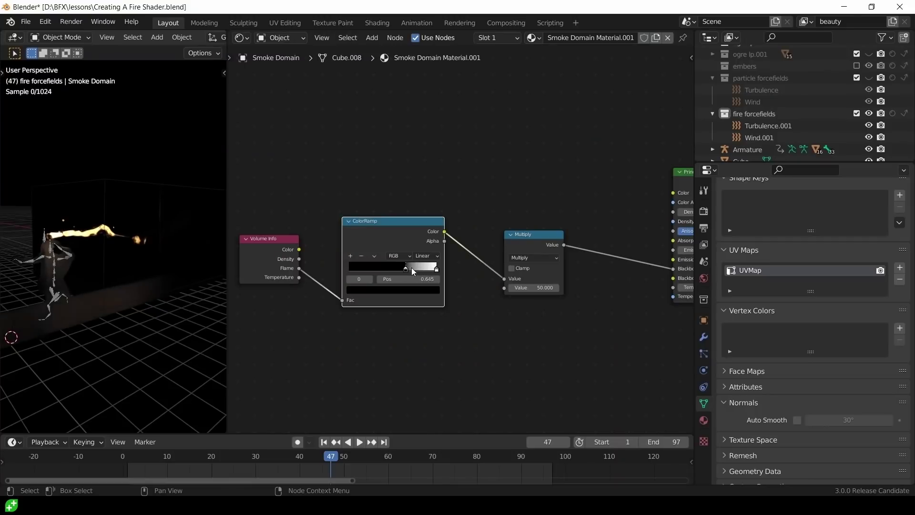
Step: Move the white ColorRamp stop to 0.764 and slide the black stop right to narrow the flame
left_click_drag(437, 269, 416, 269)
scroll(414, 273, "up", 2)
left_click(377, 286)
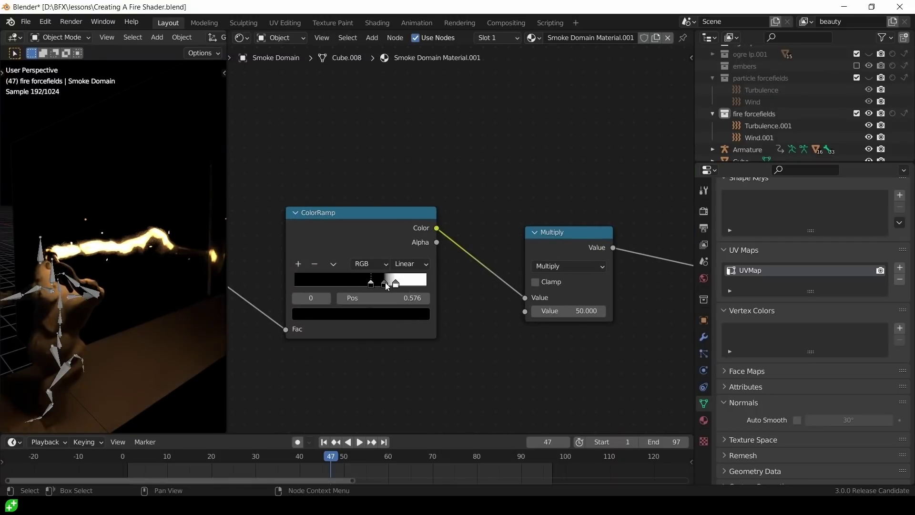
left_click_drag(372, 284, 399, 284)
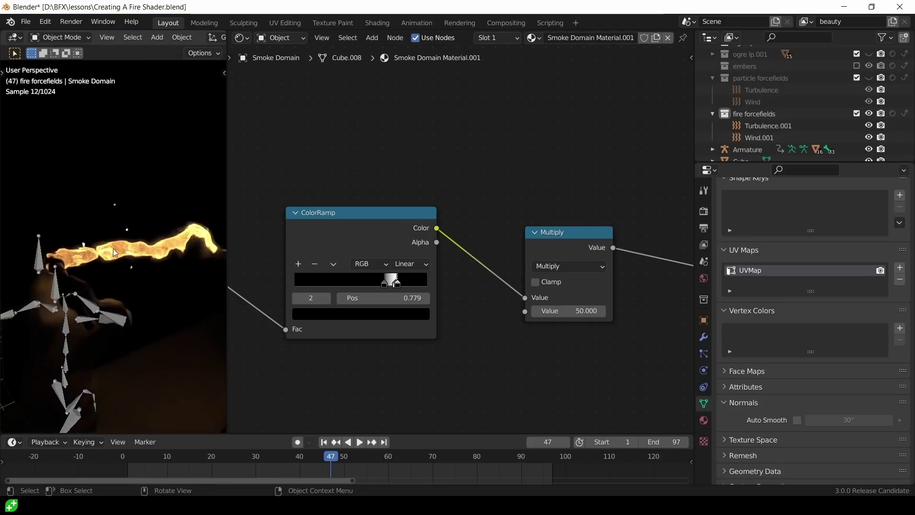
scroll(358, 229, "down", 1)
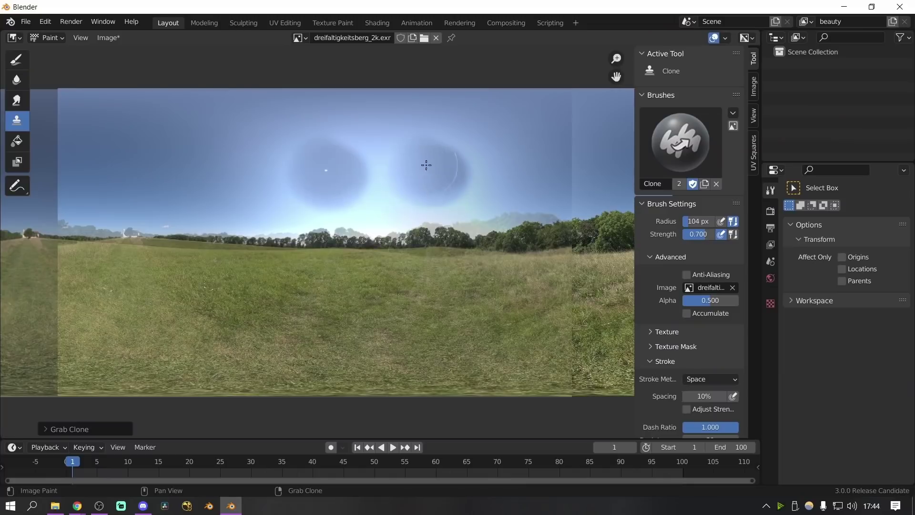
Step: Clone sky over the HDRI sun, shifting the clone source to a clean sky area
left_click_drag(425, 163, 425, 172)
mouse_move(425, 171)
right_mouse_down()
mouse_move(401, 171)
mouse_move(479, 210)
mouse_move(388, 163)
mouse_move(429, 188)
mouse_move(507, 163)
mouse_move(422, 142)
right_mouse_up()
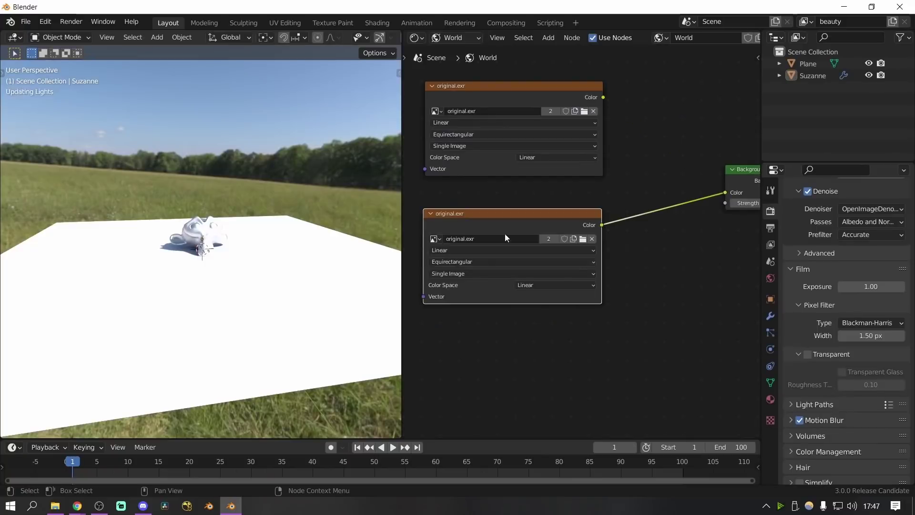
left_click(435, 238)
Step: Load dreifaltigkeitsberg_2k.exr into the lower image node, connect it to Background, and make the film transparent
left_click(476, 253)
middle_click_drag(328, 243, 330, 212)
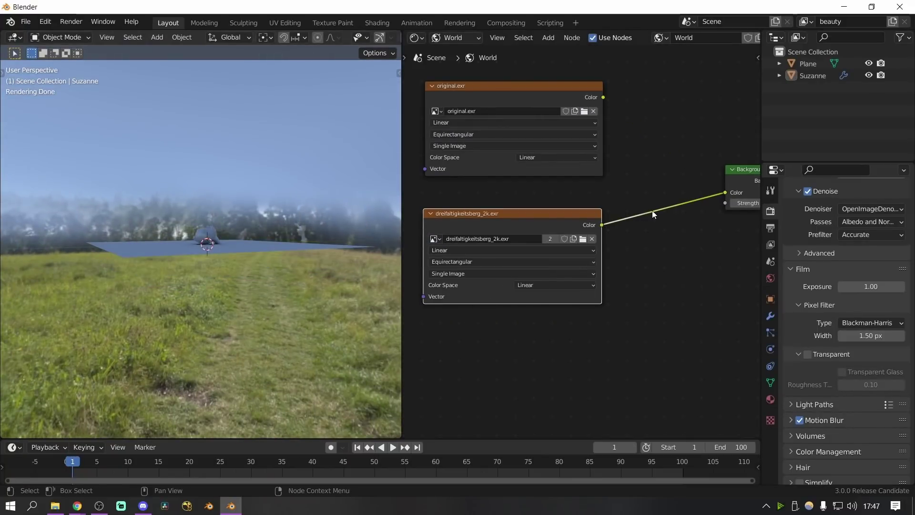
left_click_drag(722, 196, 602, 224)
left_click_drag(731, 192, 678, 157)
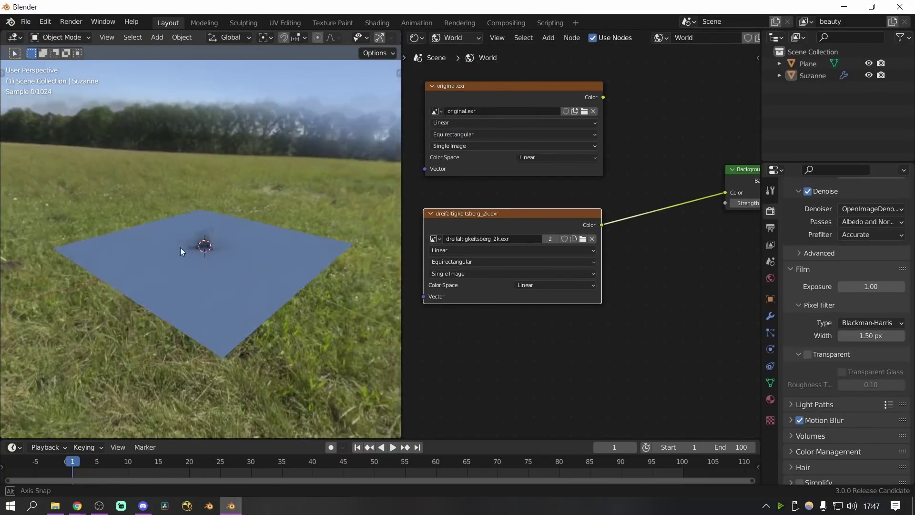
scroll(802, 391, "down", 5)
left_click(808, 259)
scroll(236, 264, "up", 3)
Step: Add a Sun lamp and move it into position above the scene
key("shift+a")
mouse_move(238, 268)
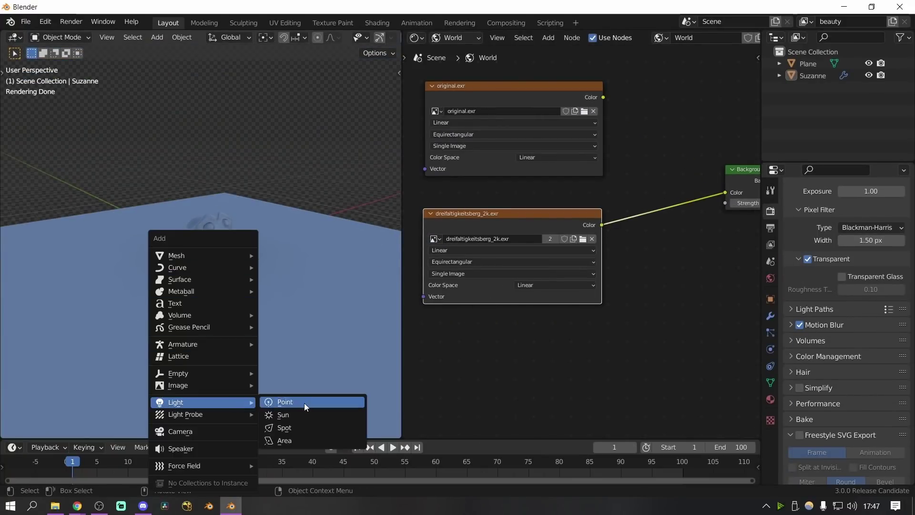
left_click(304, 402)
key("g")
key("z")
left_click(259, 225)
key("KP_1")
key("r")
key("g")
left_click(256, 264)
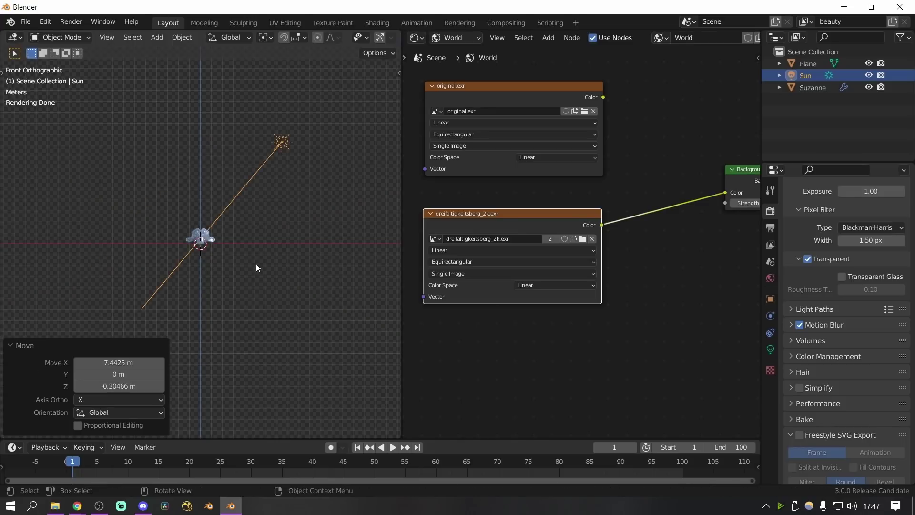
middle_click_drag(256, 264, 335, 260)
Step: Give the sun a warm colour at strength 3 and rotate it around Z
left_click(771, 350)
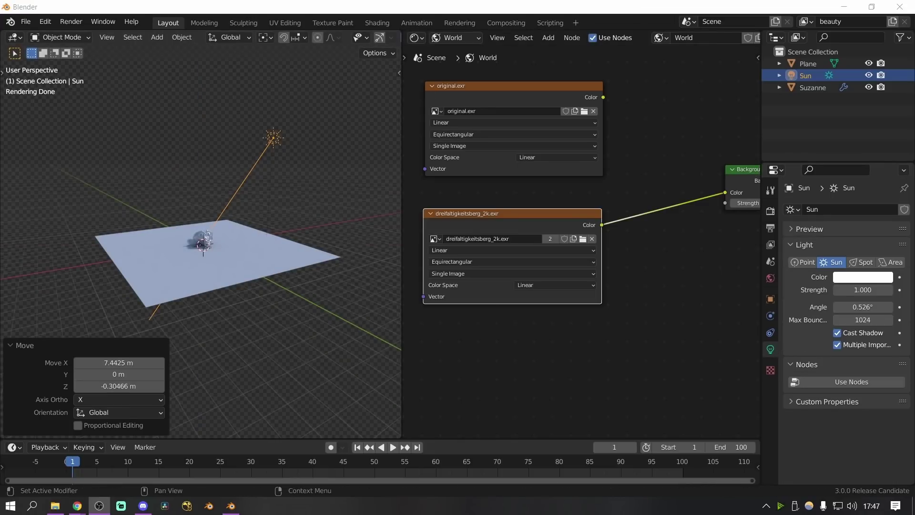
left_click(864, 278)
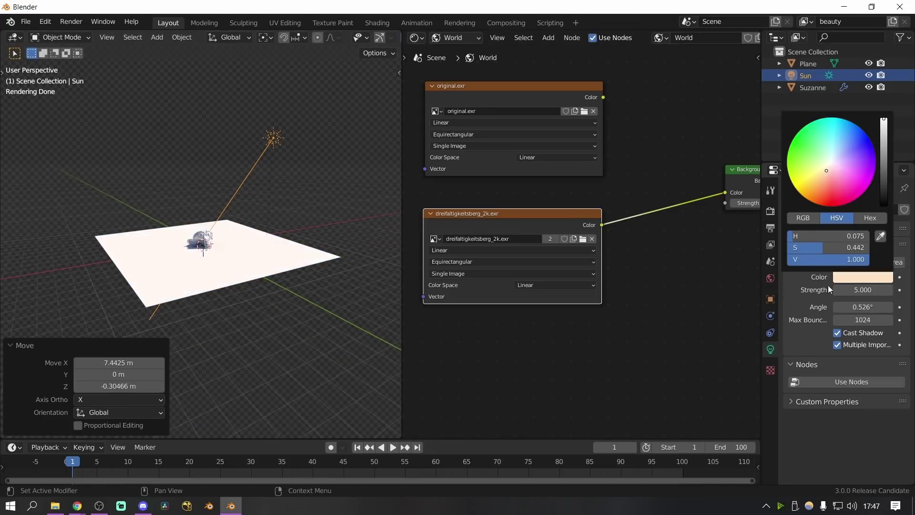
left_click_drag(858, 291, 842, 291)
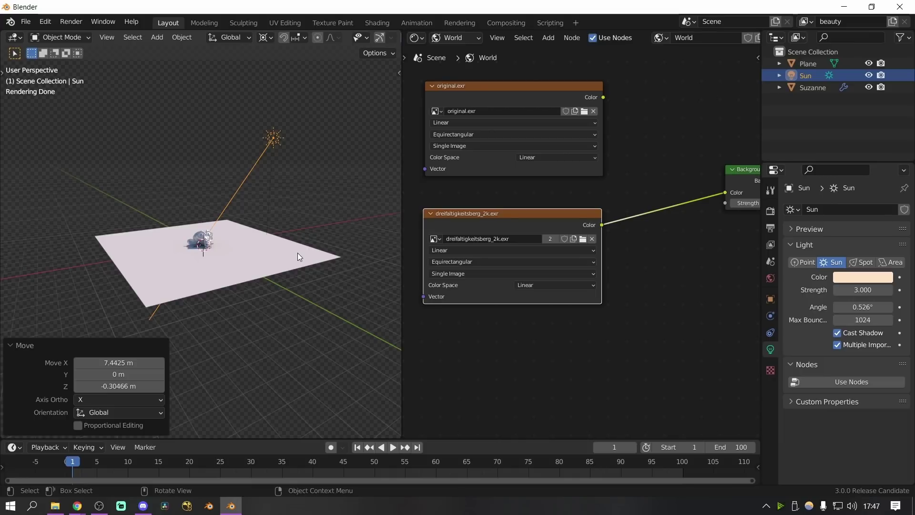
key("r")
key("z")
left_click(140, 258)
scroll(237, 237, "up", 3)
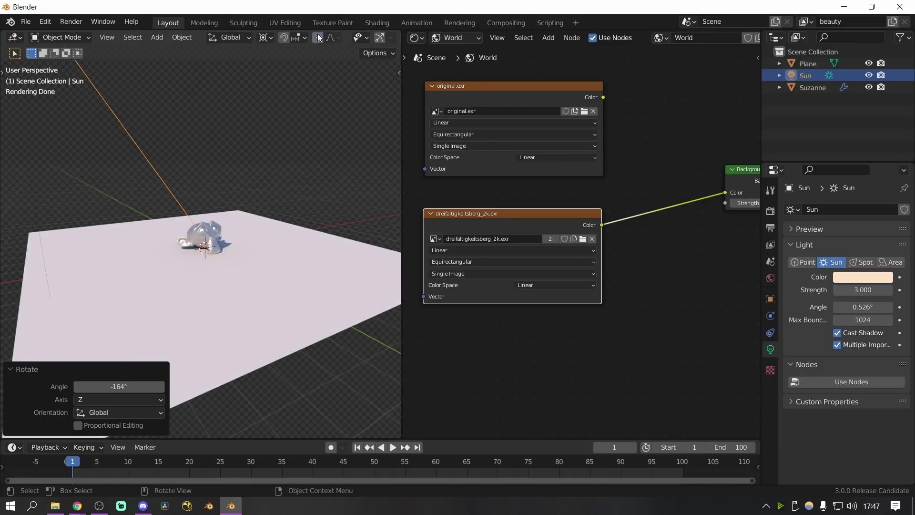
key("r")
key("z")
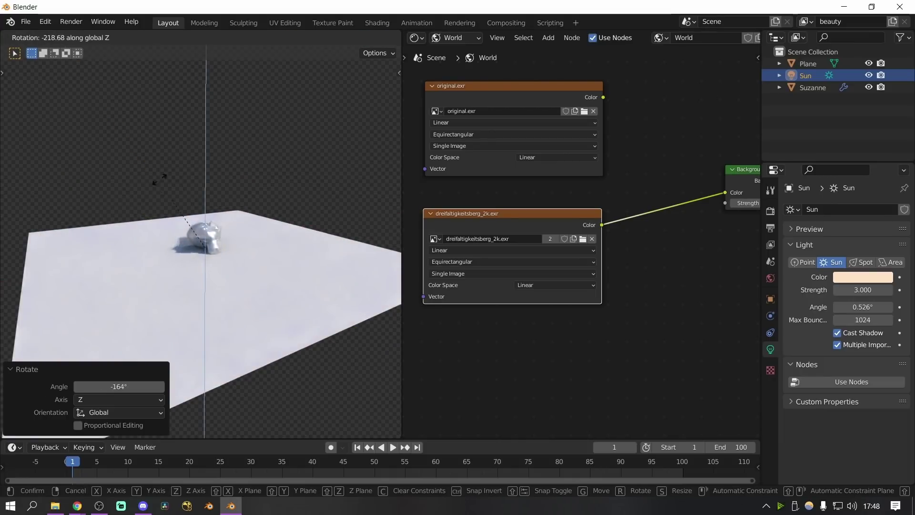
left_click(262, 282)
Step: Set Suzanne's material roughness to 0 for a mirror-chrome look
left_click(187, 247)
left_click(443, 37)
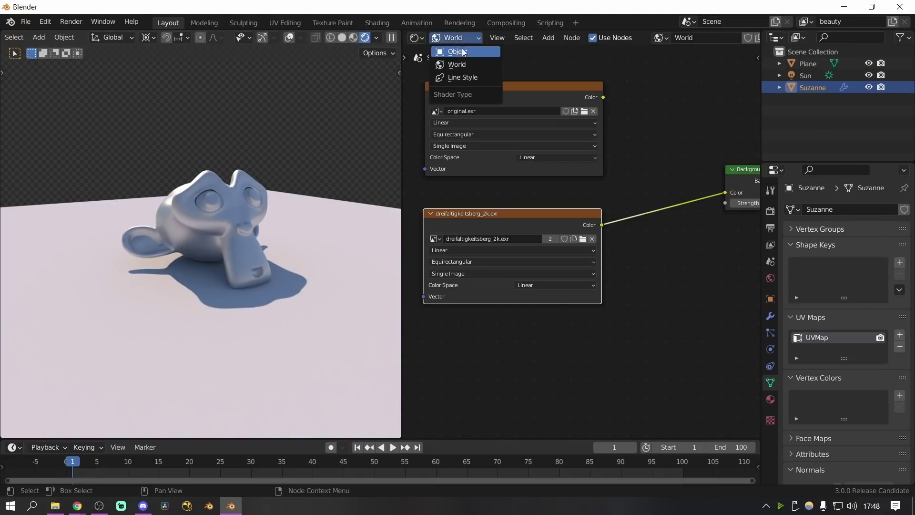
left_click(449, 49)
left_click_drag(631, 256, 346, 265)
left_click(290, 37)
Step: Rotate the sun lamp around Z to its final shadow angle
left_click(184, 136)
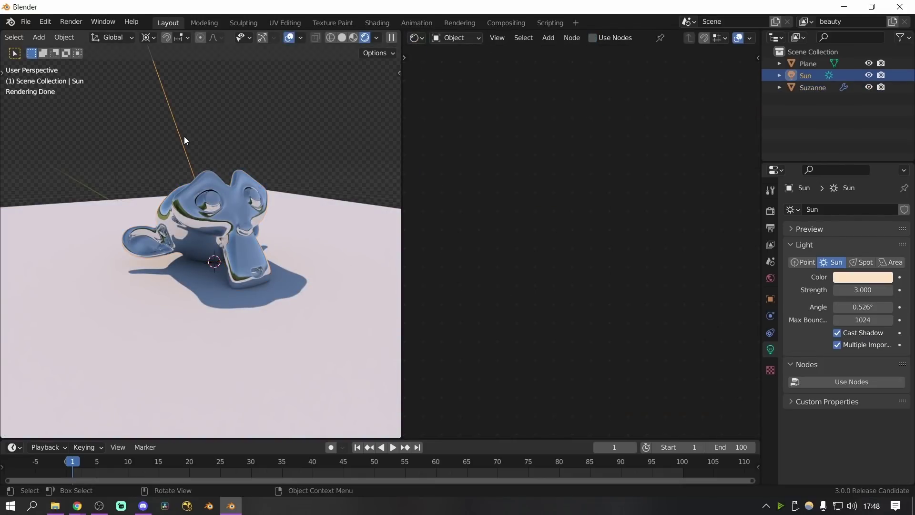
key("r")
key("z")
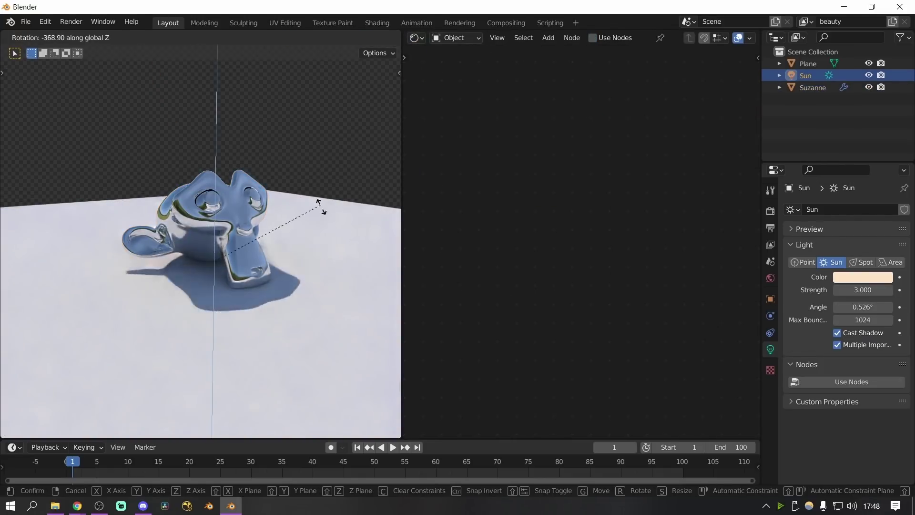
left_click(153, 168)
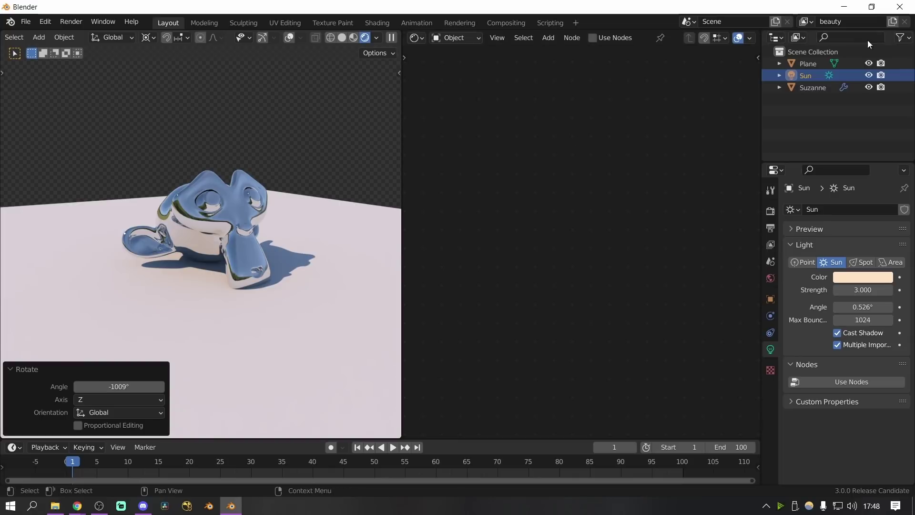
left_click(460, 63)
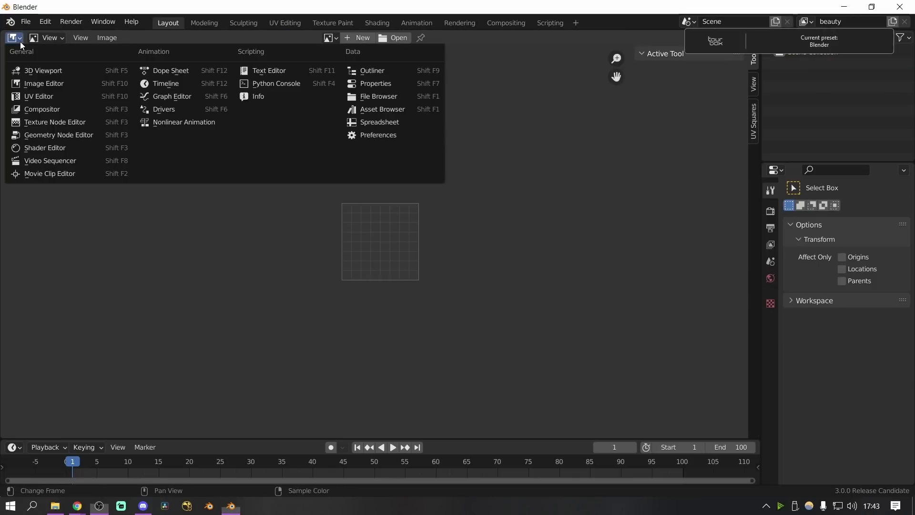
Step: Load the HDRI in the image paint editor and clone sky over the sun using dreifaltigkeitsberg_2k.exr as source
left_click(72, 83)
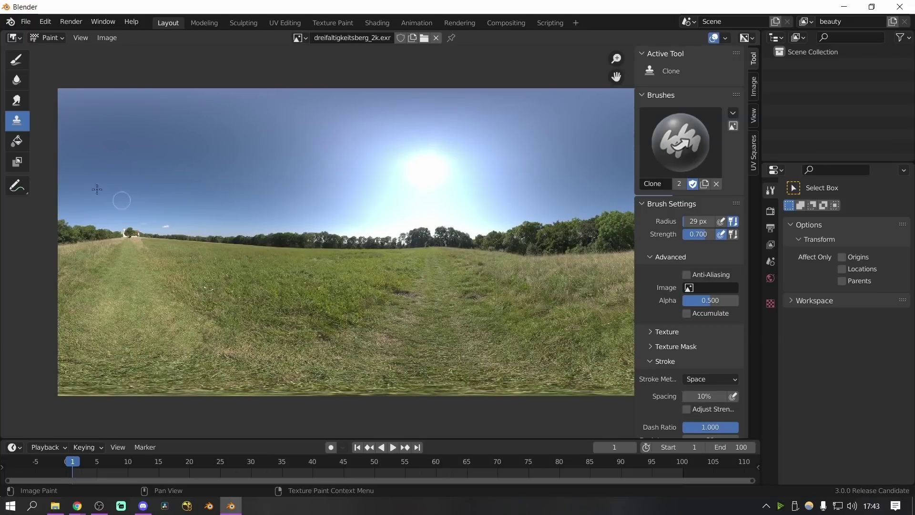
left_click(17, 59)
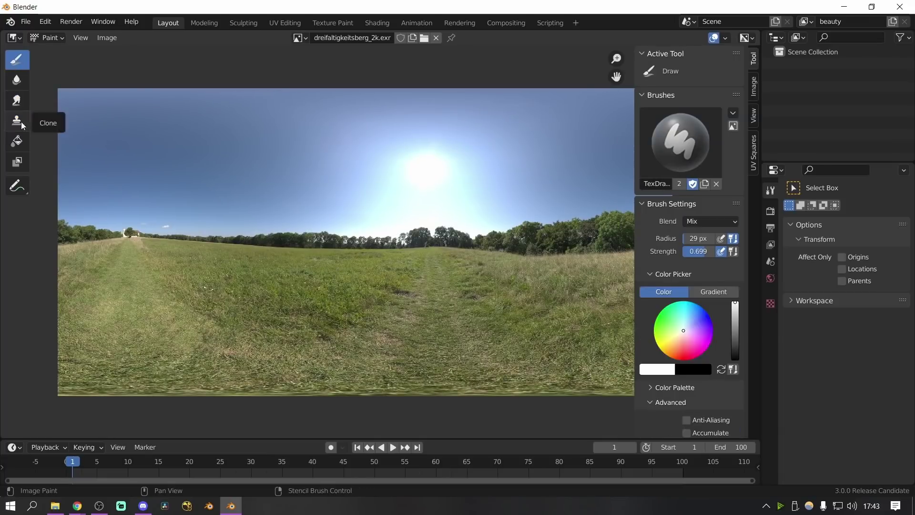
left_click(17, 120)
left_click(713, 287)
left_click(710, 305)
left_click(419, 171)
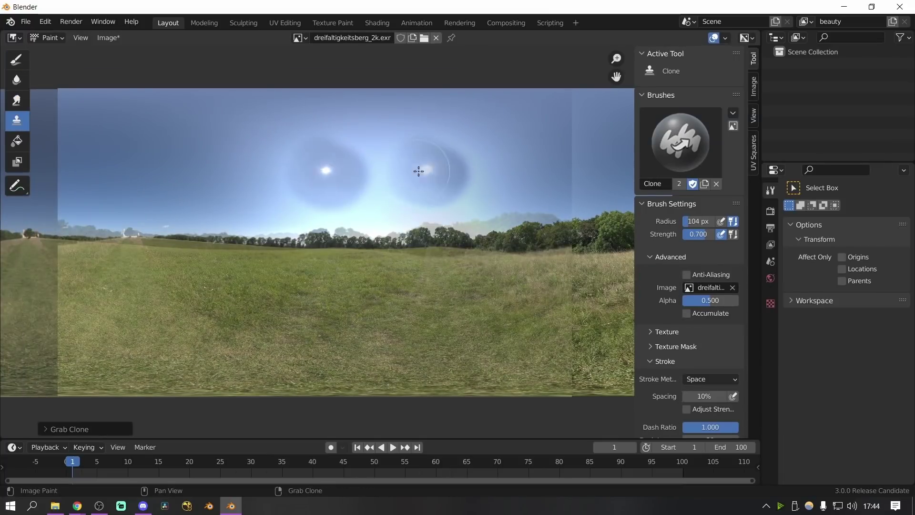
mouse_move(439, 176)
left_mouse_down()
mouse_move(399, 213)
mouse_move(448, 190)
mouse_move(399, 137)
mouse_move(409, 208)
left_mouse_up()
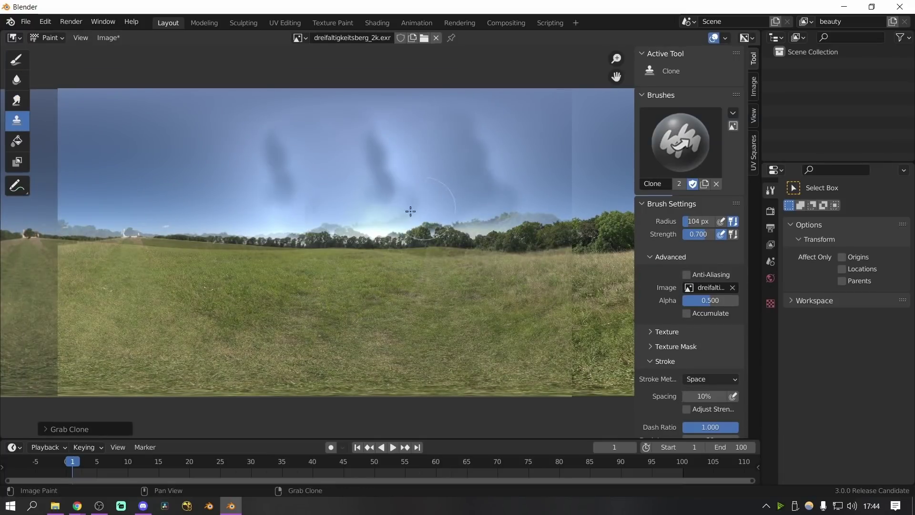
mouse_move(409, 209)
right_mouse_down()
mouse_move(333, 397)
mouse_move(391, 210)
mouse_move(377, 214)
mouse_move(459, 220)
mouse_move(316, 414)
mouse_move(395, 147)
right_mouse_up()
Step: Enlarge the brush to 157 px, realign the clone source, then smear the patched sky smooth
key("f")
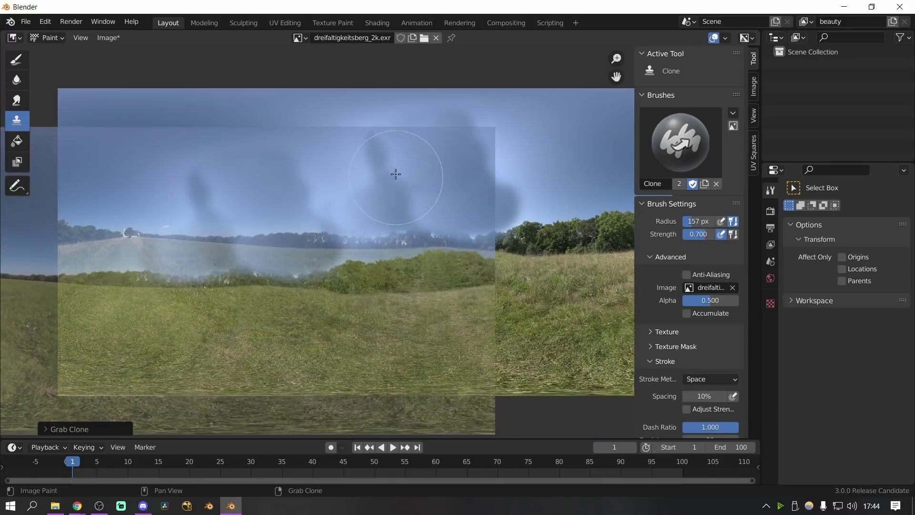
left_click(429, 182)
mouse_move(428, 182)
right_mouse_down()
mouse_move(370, 196)
mouse_move(391, 350)
mouse_move(477, 136)
mouse_move(429, 327)
mouse_move(466, 148)
mouse_move(382, 149)
mouse_move(409, 268)
right_mouse_up()
left_click(16, 100)
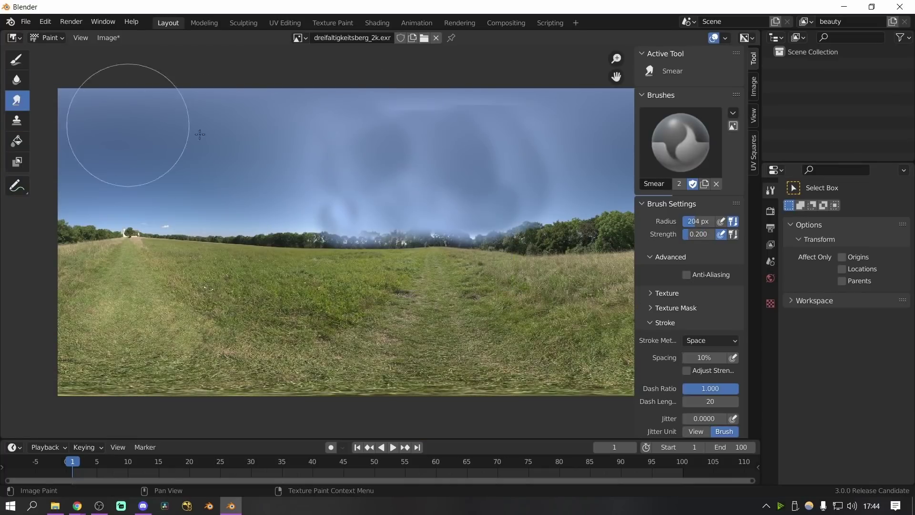
right_click(310, 146)
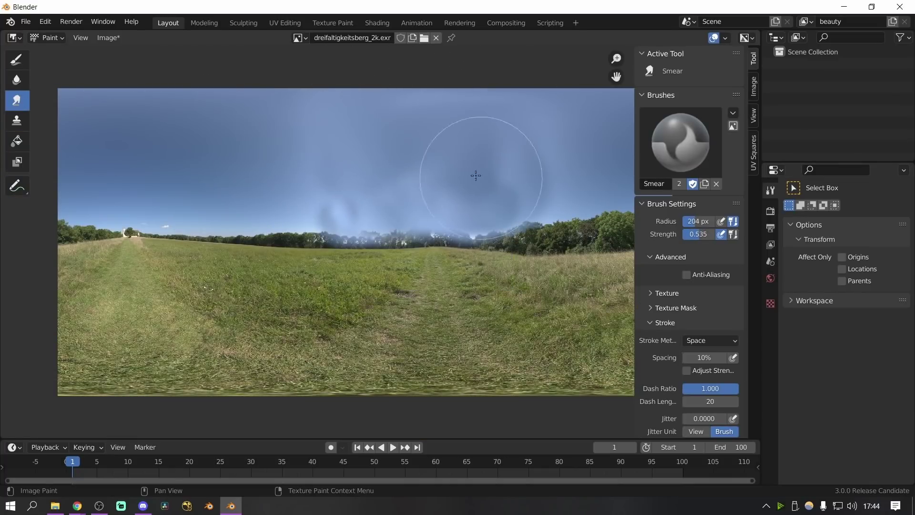
mouse_move(476, 175)
left_mouse_down()
mouse_move(325, 186)
mouse_move(233, 135)
mouse_move(474, 195)
left_mouse_up()
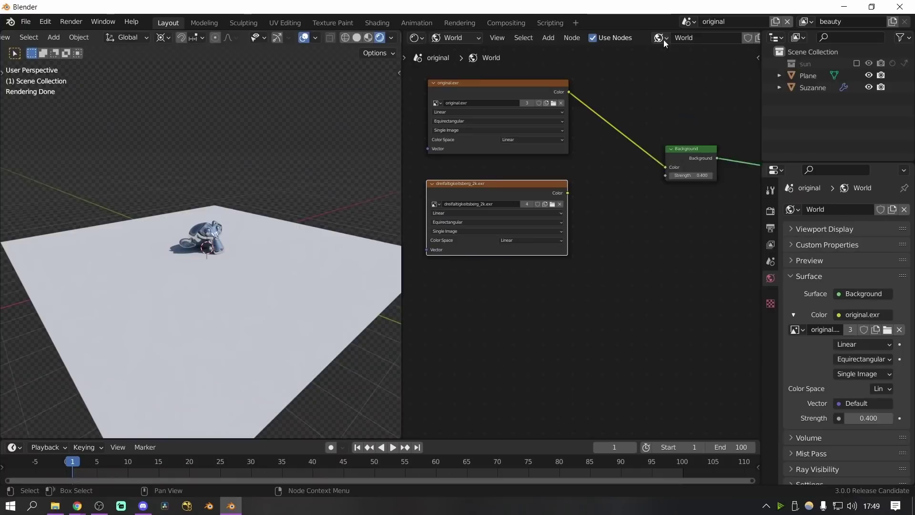
Step: Compare the original and painted scenes, settling on the painted scene with overlays shown
left_click(675, 22)
left_click(696, 53)
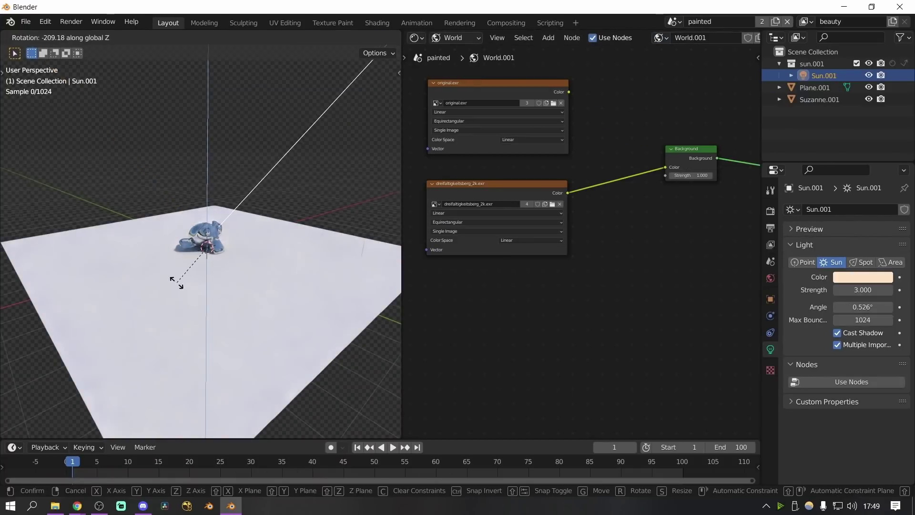
left_click(673, 21)
left_click(686, 40)
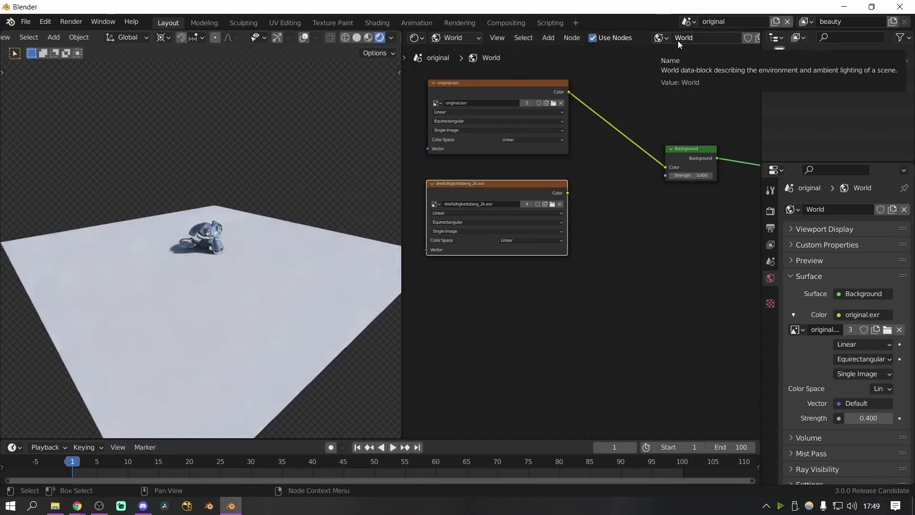
left_click(674, 22)
left_click(686, 51)
left_click(304, 37)
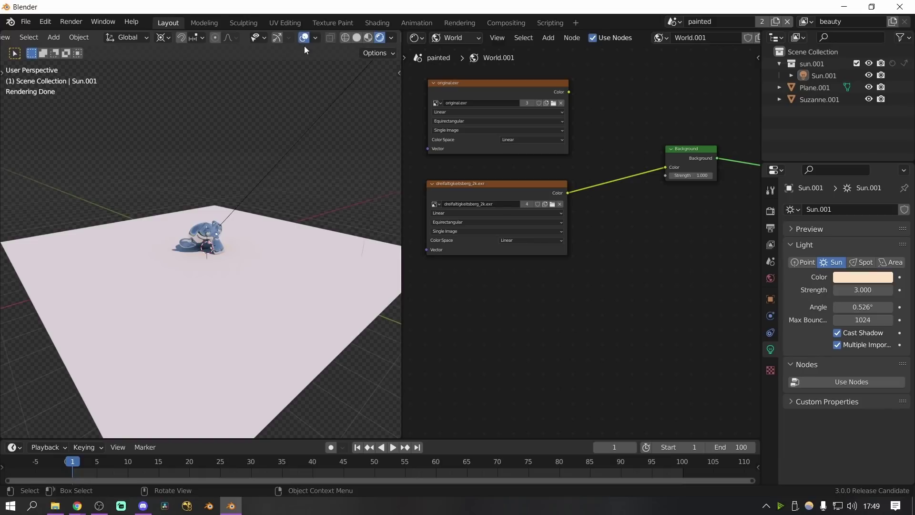
Step: Set the sun lamp's angle to 5.7° and strength to 2.9, then rotate it around Z
left_click(824, 76)
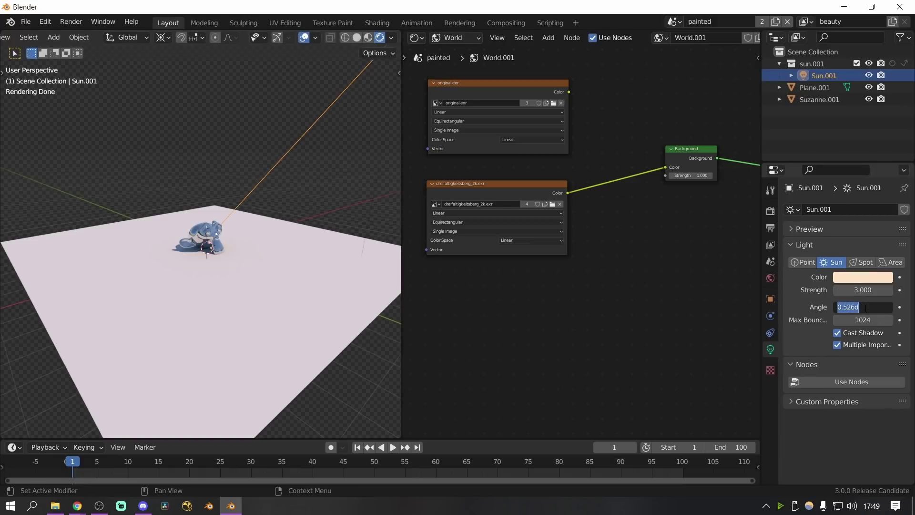
type("10")
key("Return")
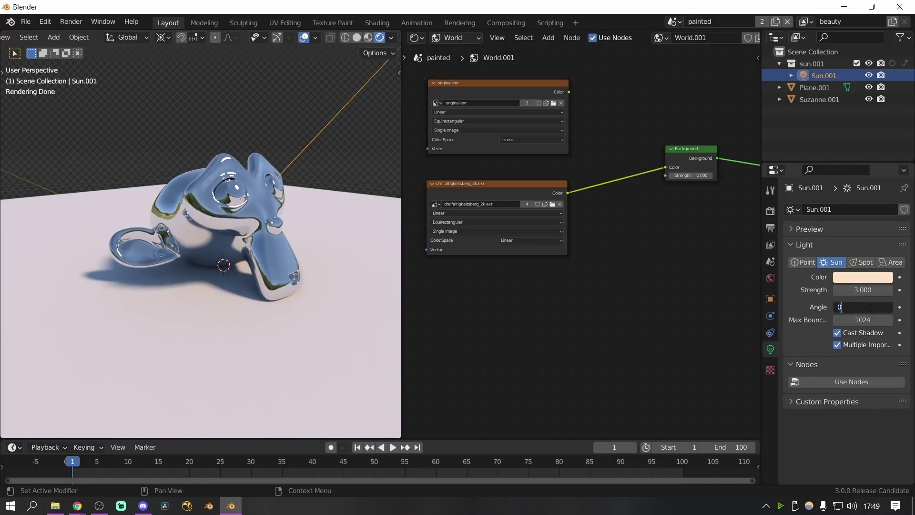
key("Return")
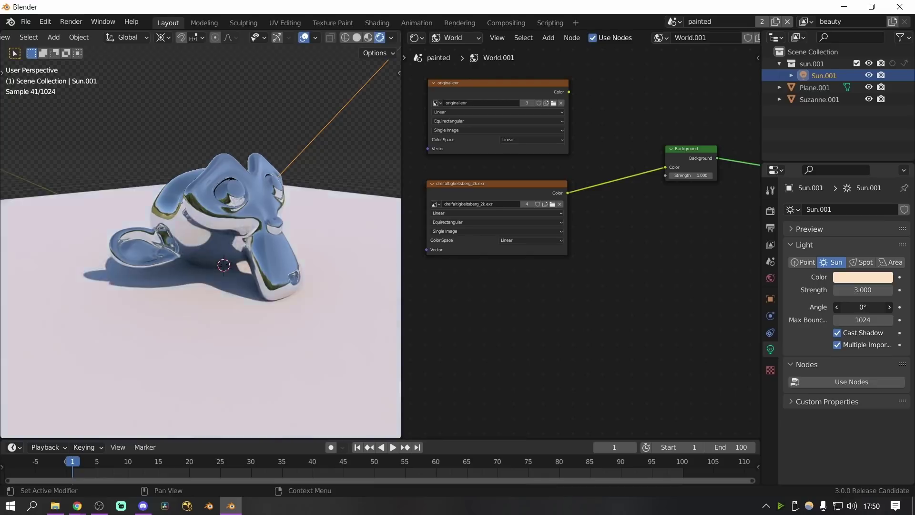
mouse_move(863, 307)
left_mouse_down()
mouse_move(882, 307)
mouse_move(871, 307)
left_mouse_up()
mouse_move(863, 290)
left_mouse_down()
mouse_move(834, 290)
mouse_move(875, 289)
left_mouse_up()
key("r")
key("z")
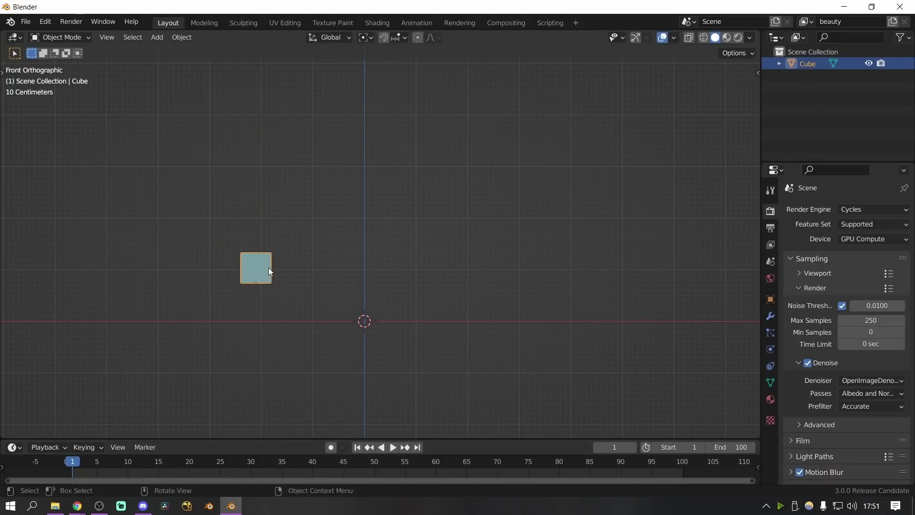
Step: Keyframe the cube's start position, move it along X and keyframe its end position
key("i")
key("Up")
key("g")
key("x")
Step: Add a camera with the F3 search and fly it into position framing the cube
key("Return")
key("i")
key("Home")
key("F3")
type("came")
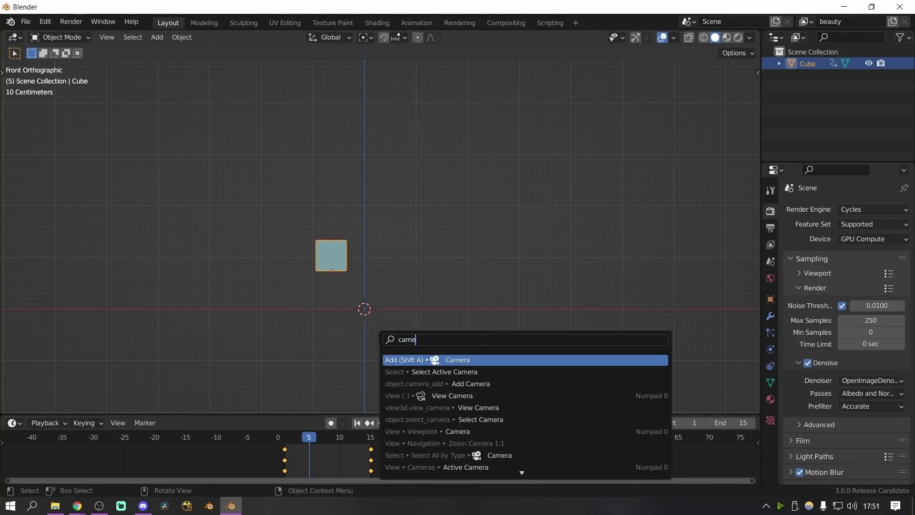
key("Return")
key("ctrl+KP_0")
key("shift+grave")
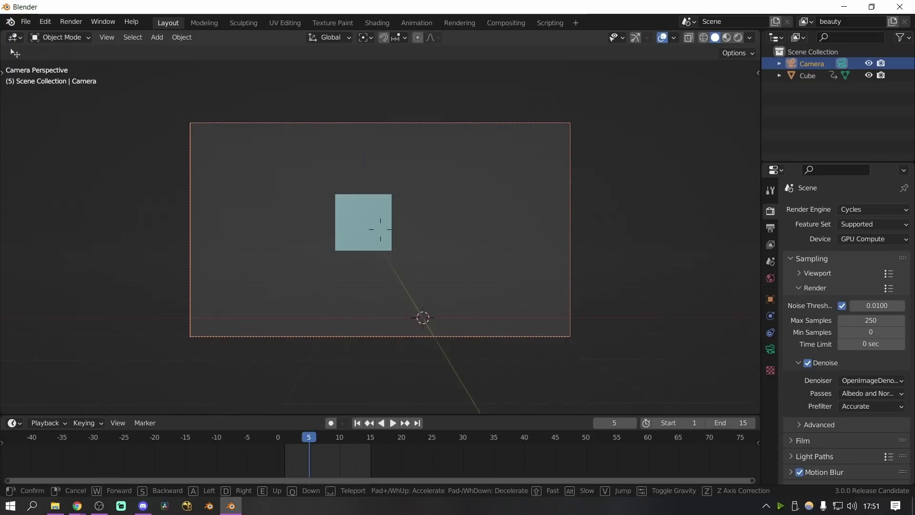
key("Return")
Step: Enable the Vector render pass in the View Layer passes
scroll(380, 229, "up", 3)
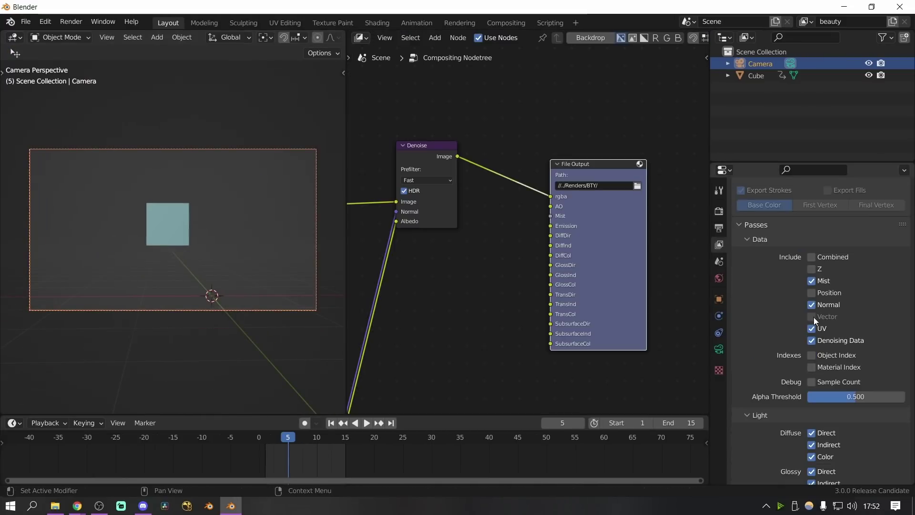
left_click(719, 211)
scroll(756, 269, "down", 2)
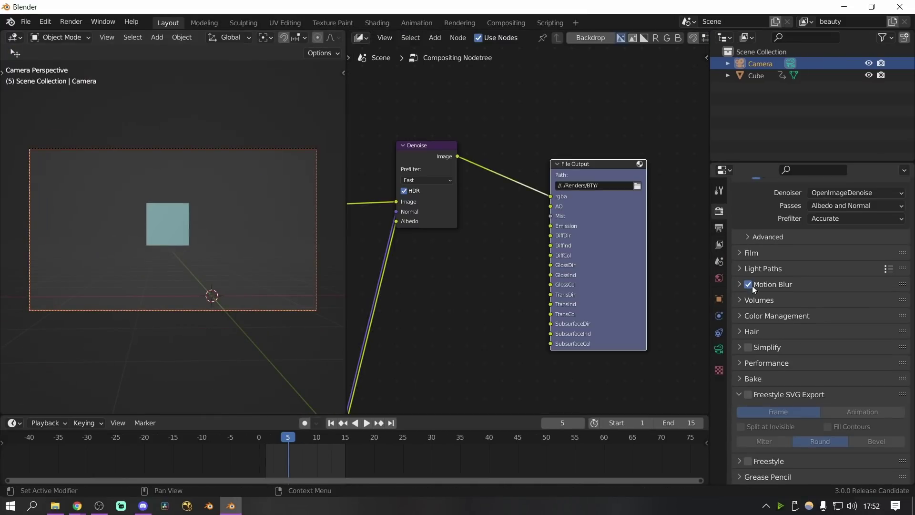
left_click(719, 229)
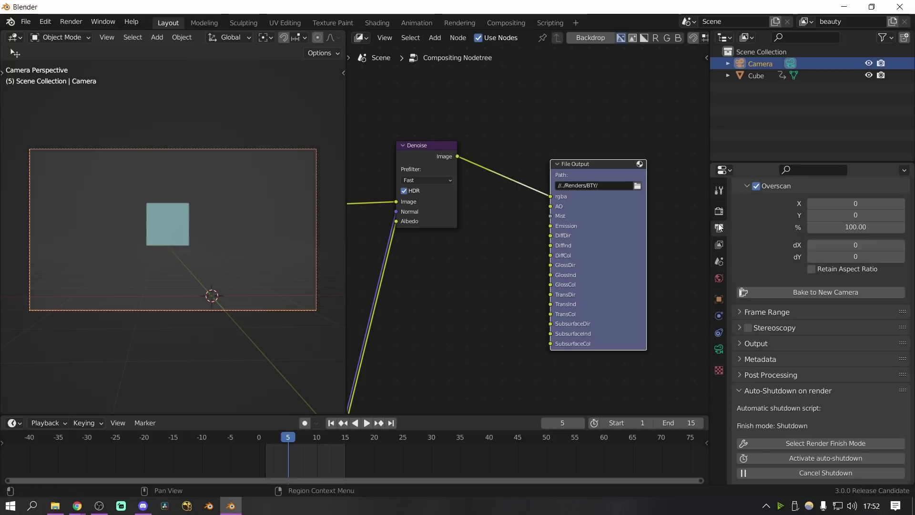
left_click(719, 244)
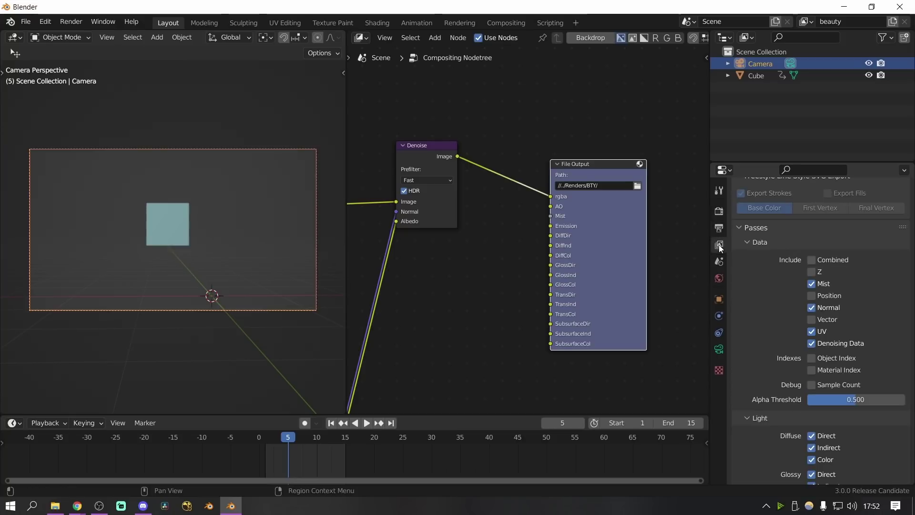
left_click(821, 319)
Step: Connect the Vector output to the File Output node's vectors input in the compositor
key("Home")
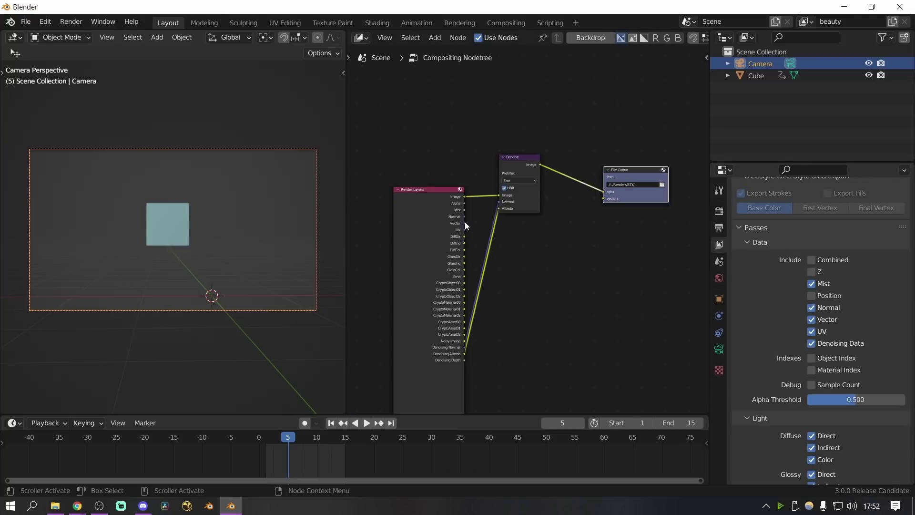
left_click_drag(465, 224, 605, 197)
left_click_drag(606, 196, 604, 198)
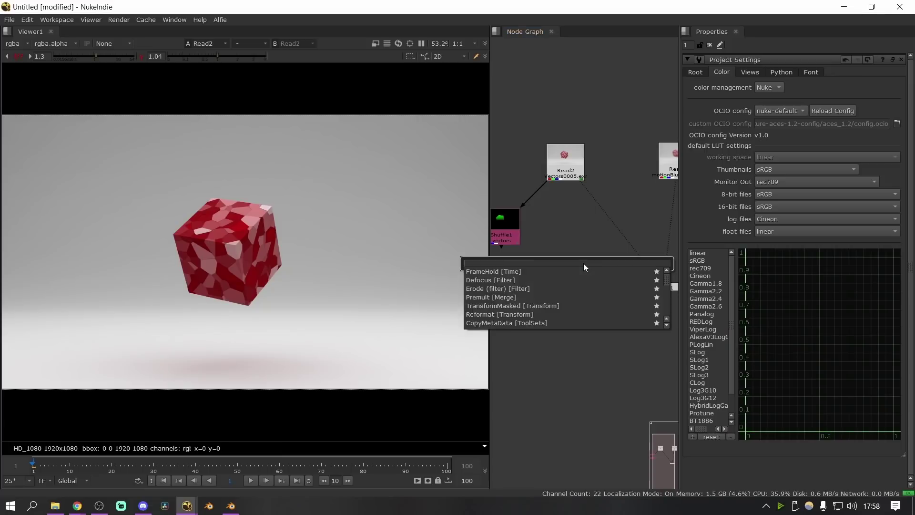
Step: Add a VectorBlur node after Read2, tidy the node graph and show VectorBlur1 in the viewer
type("ctor")
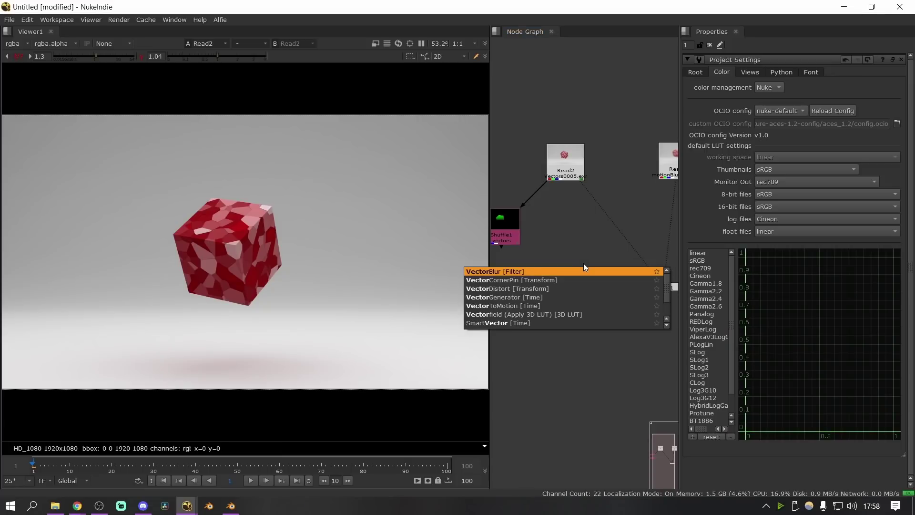
key("Return")
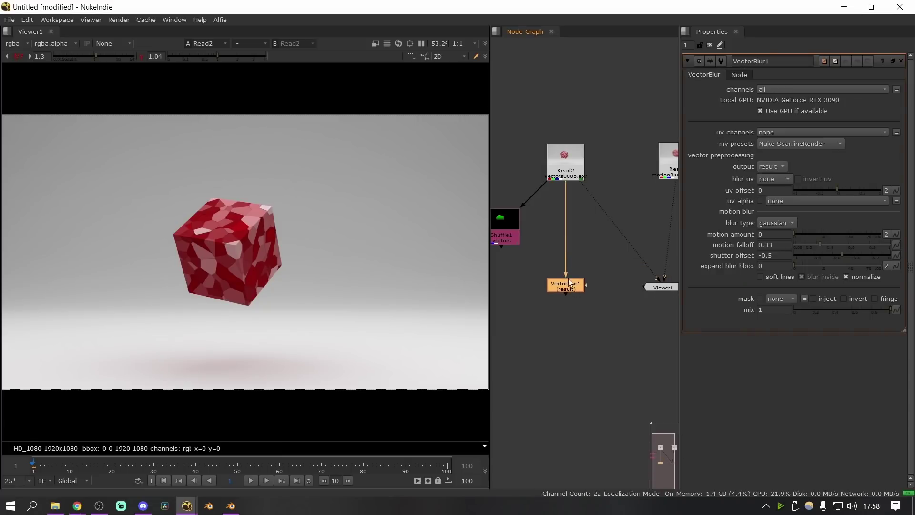
left_click(583, 219)
middle_click_drag(583, 218, 611, 209)
left_click_drag(534, 203, 535, 205)
left_click(576, 209)
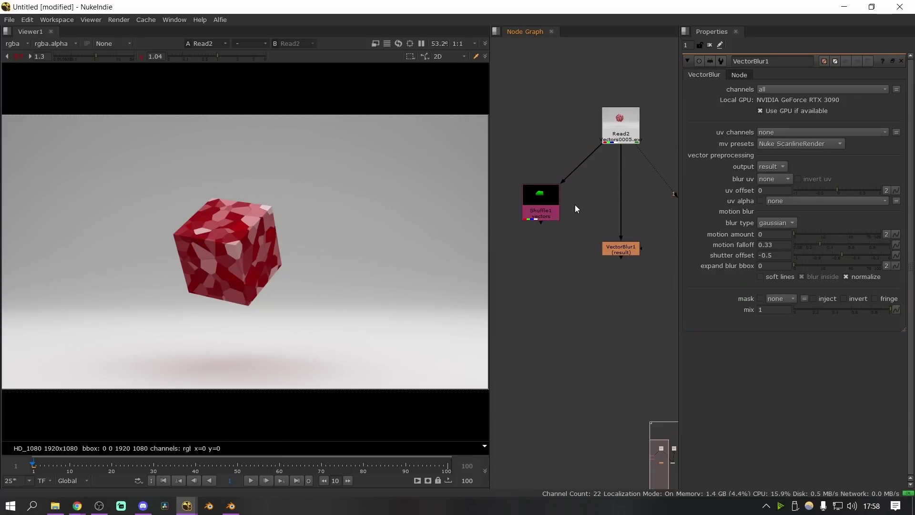
left_click_drag(618, 250, 620, 250)
key("1")
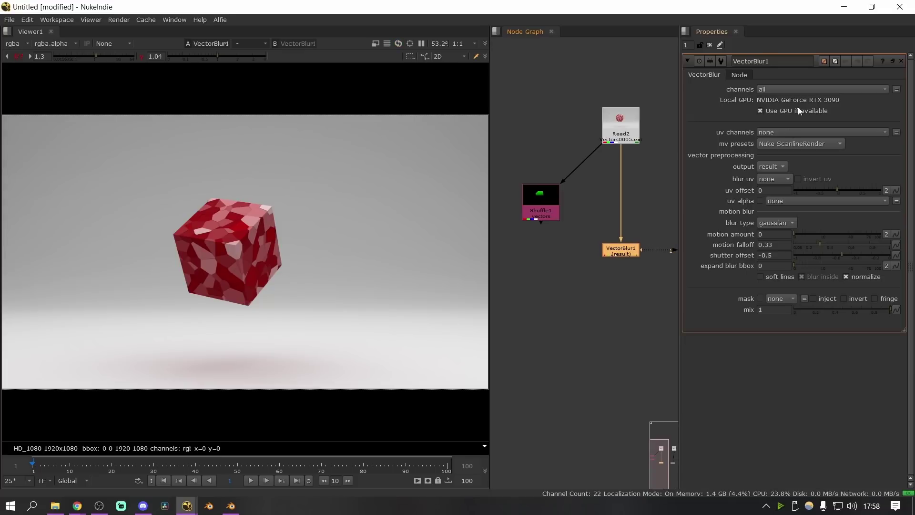
Step: Set VectorBlur1's uv channels to the vectors layer and raise the motion amount
left_click(764, 132)
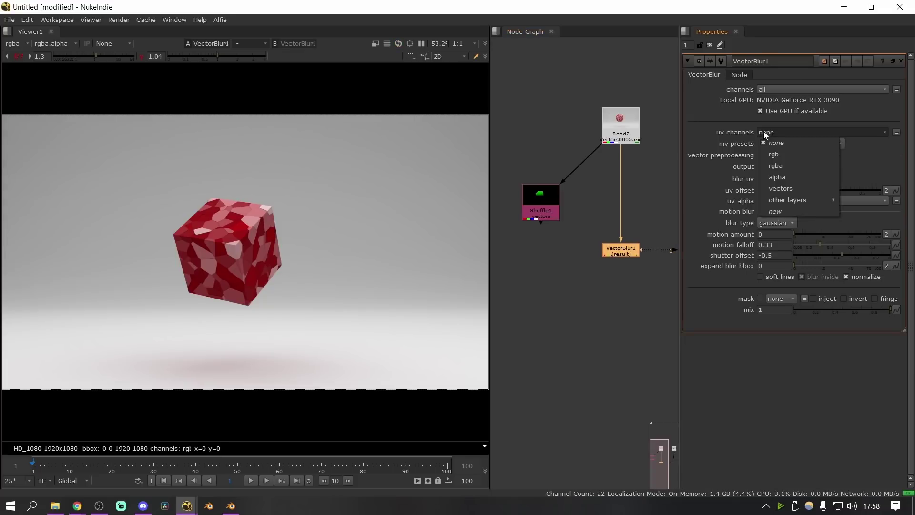
left_click(775, 190)
middle_click_drag(645, 210, 589, 216)
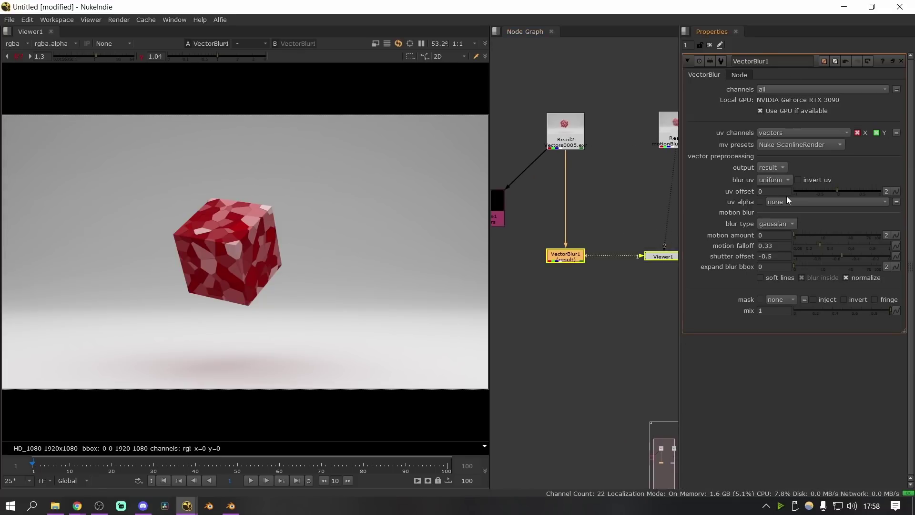
left_click(804, 236)
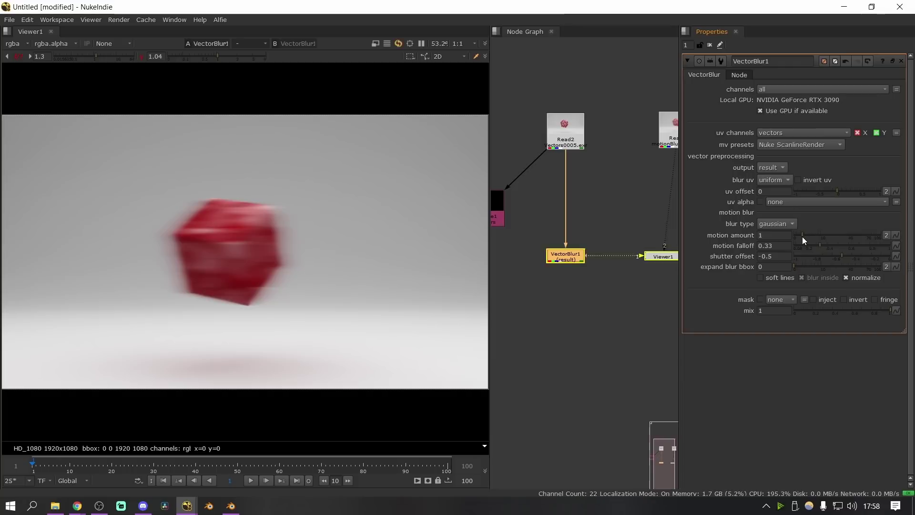